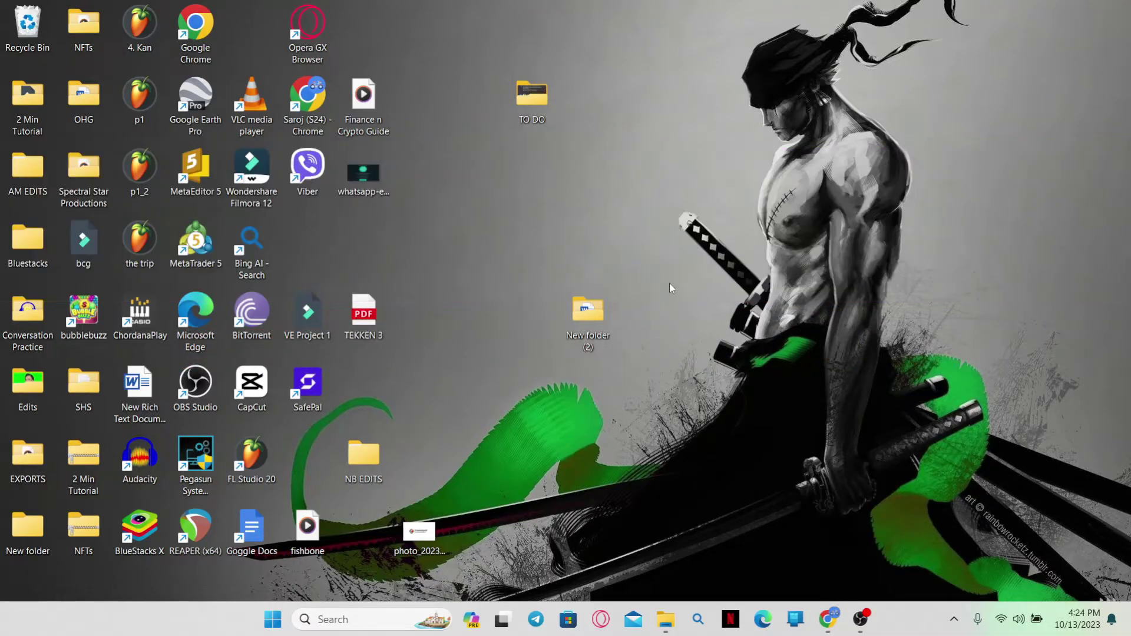
# Step: Launch Chrome, maximize its window, and load finance.yahoo.com from the 'fin' suggestion
pyautogui.doubleClick(308, 106)
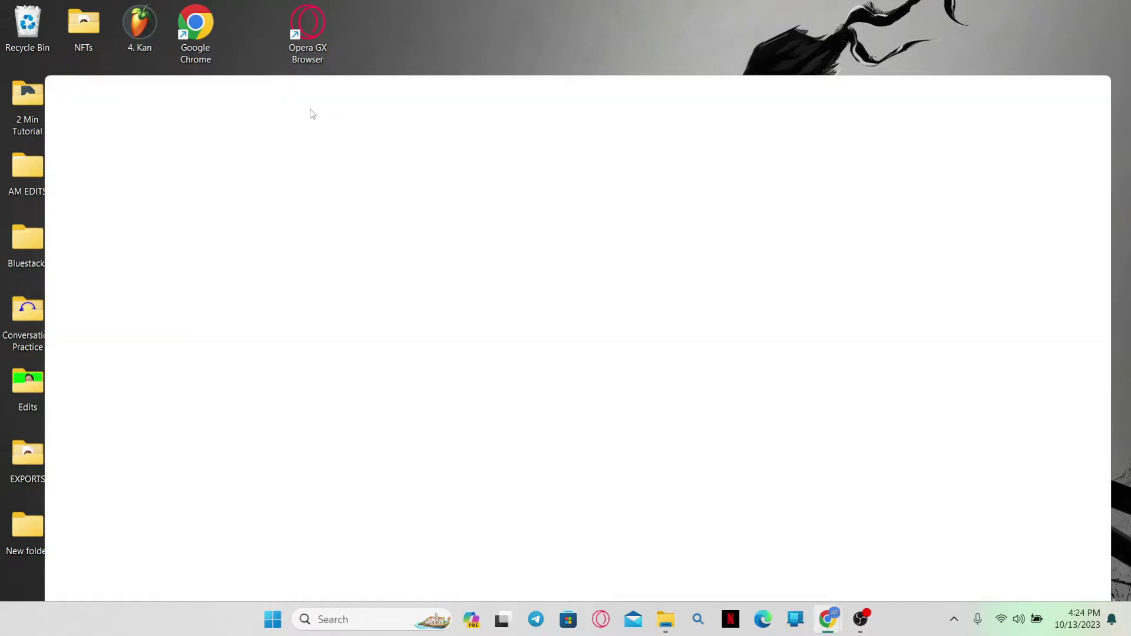
pyautogui.doubleClick(411, 81)
pyautogui.write('f')
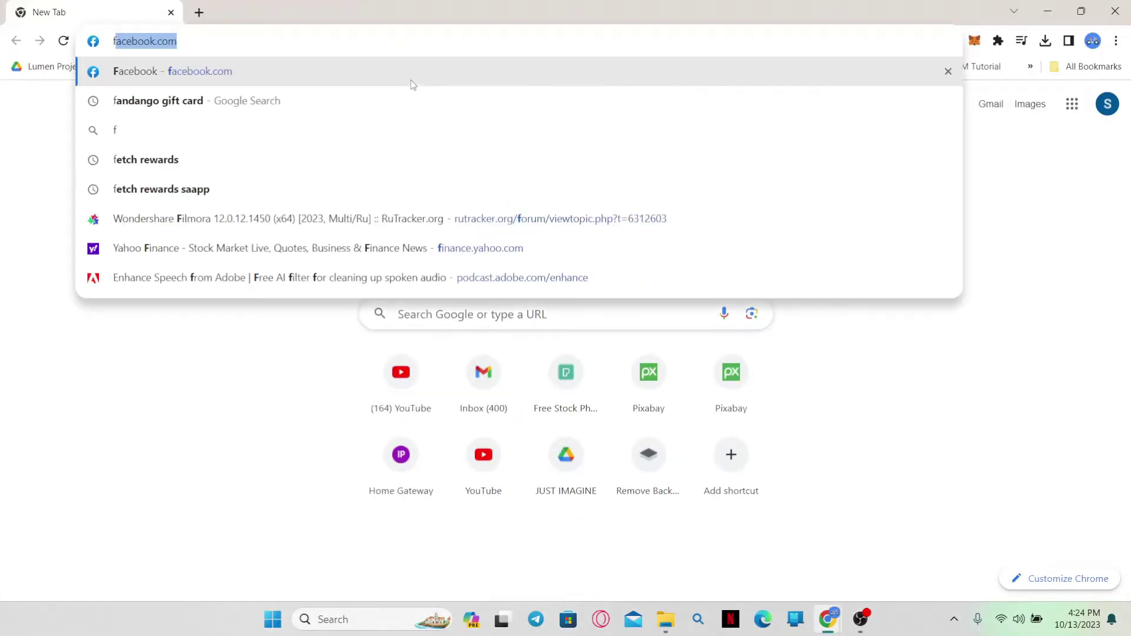
pyautogui.write('in')
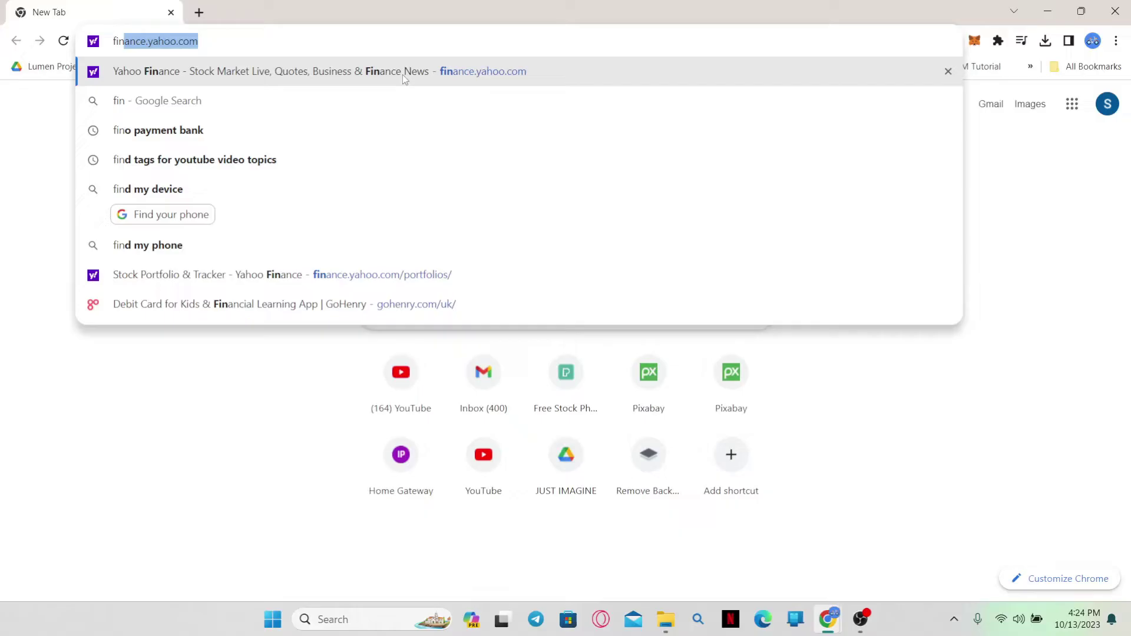
pyautogui.press('Return')
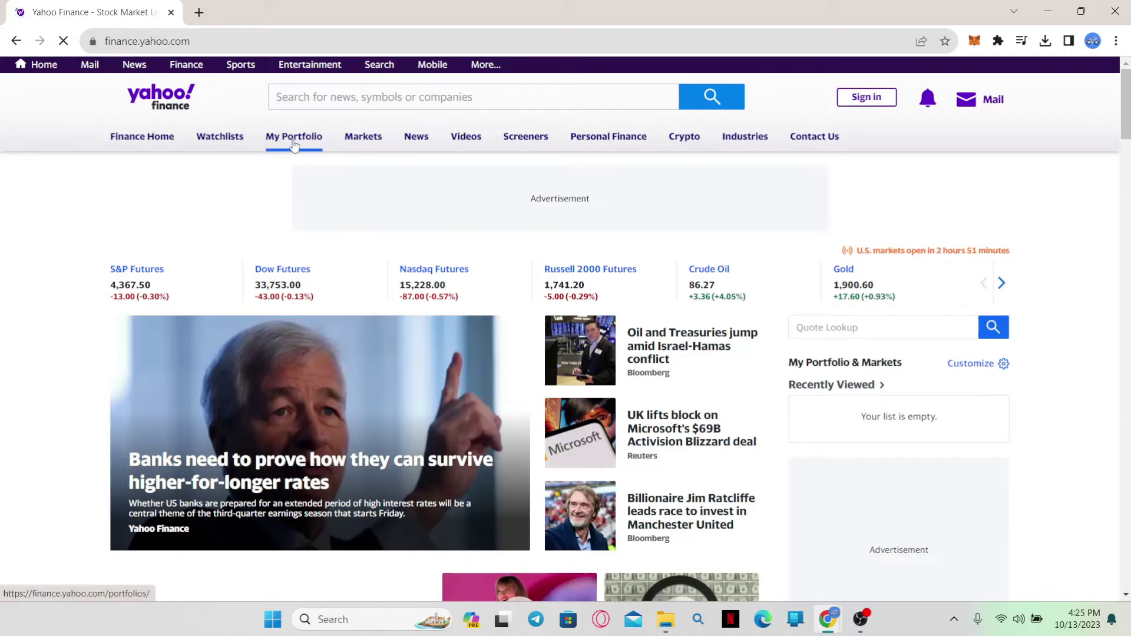
# Step: From the My Portfolio page, reach the Yahoo sign-in page through its Sign In button
pyautogui.click(295, 142)
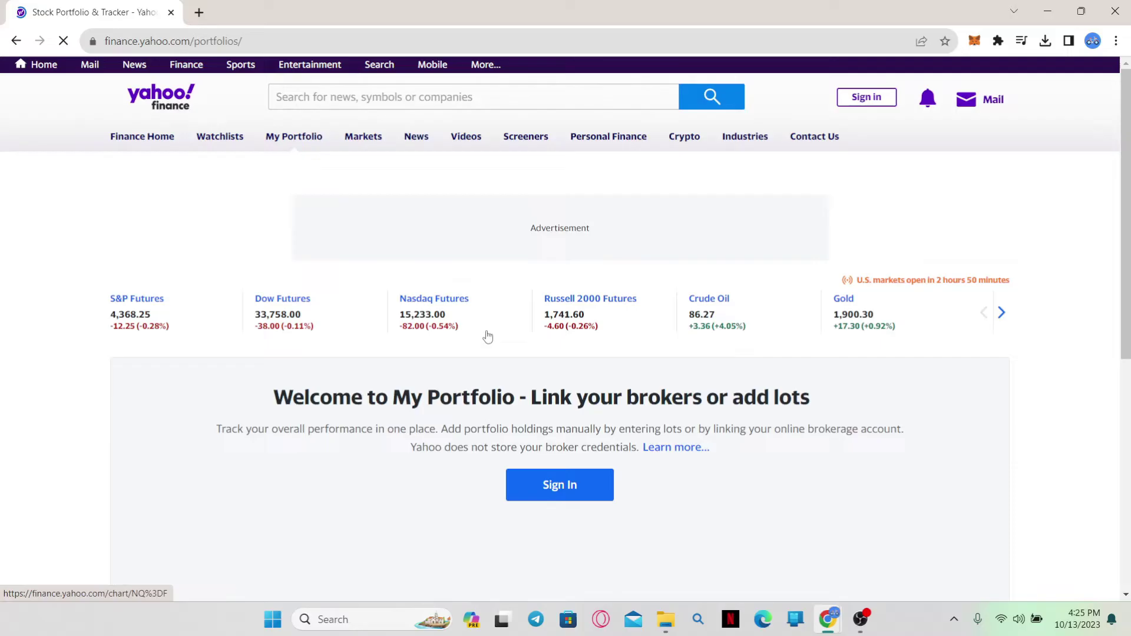
pyautogui.scroll(-2, 566, 381)
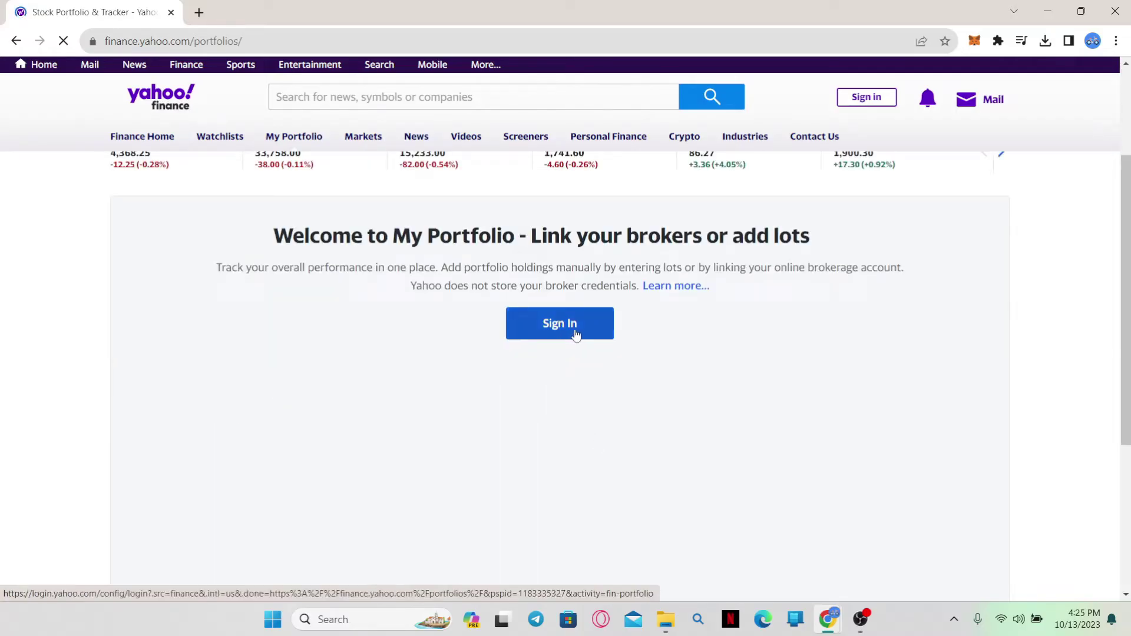
pyautogui.click(575, 334)
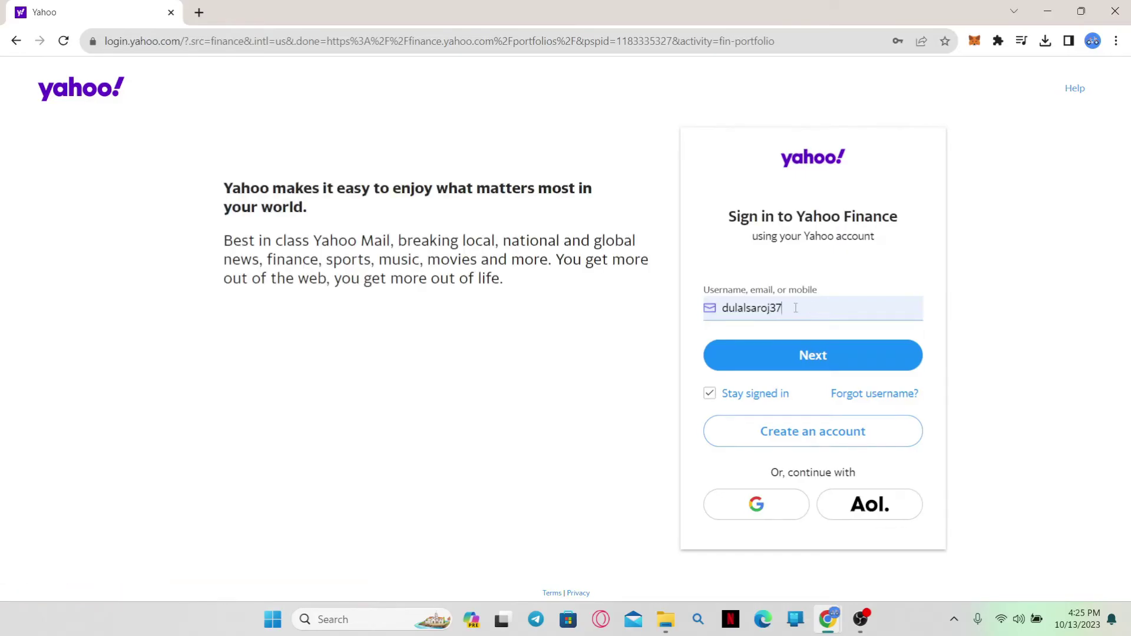
# Step: Try Next past the username, select the page text, then close the Chrome window
pyautogui.click(797, 350)
pyautogui.hotkey('ctrl', 'a')
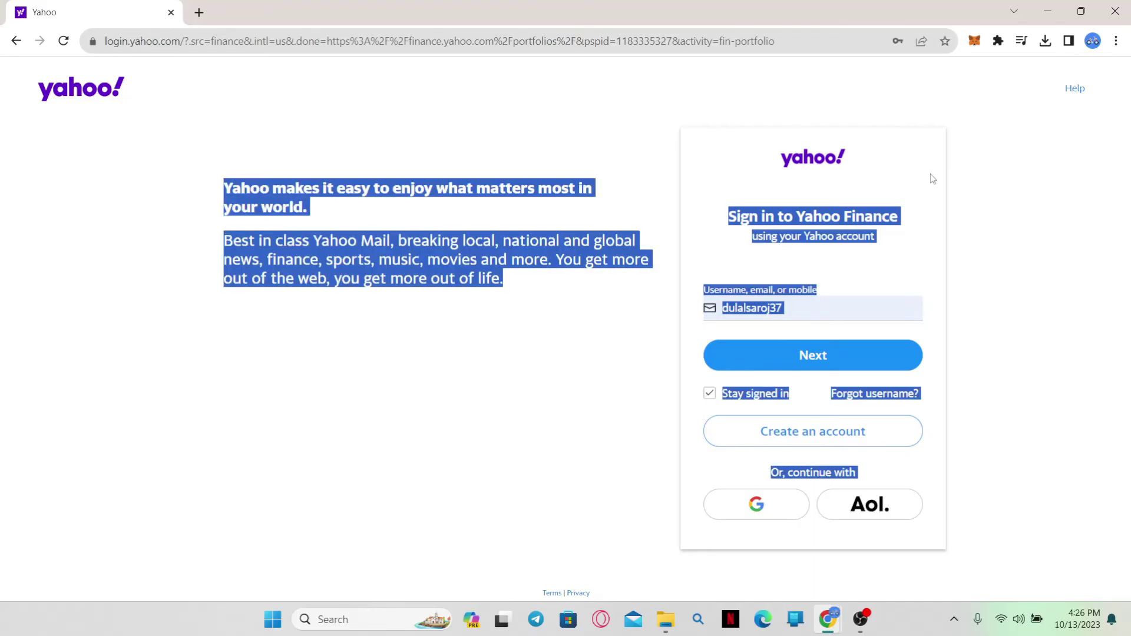
pyautogui.click(1048, 137)
pyautogui.hotkey('ctrl', 'a')
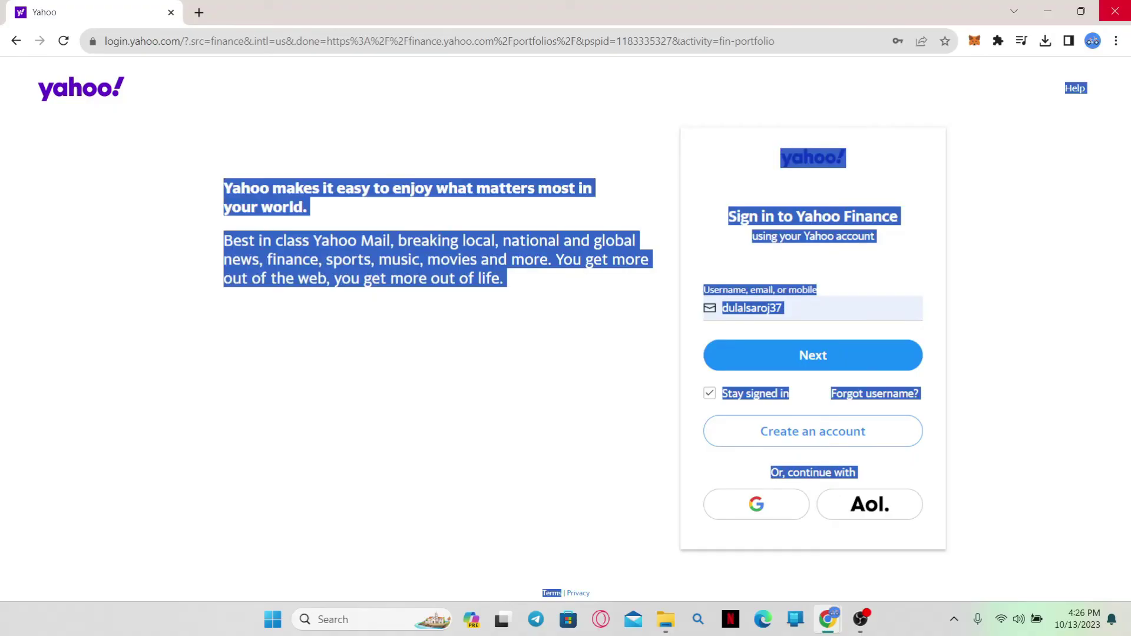
pyautogui.click(1125, 17)
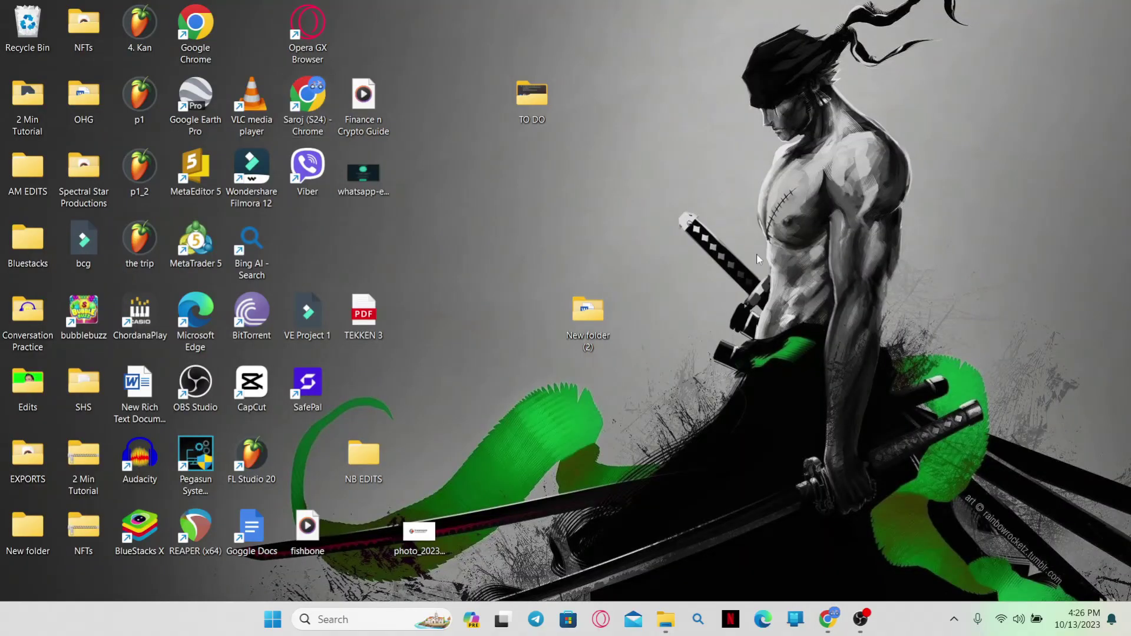